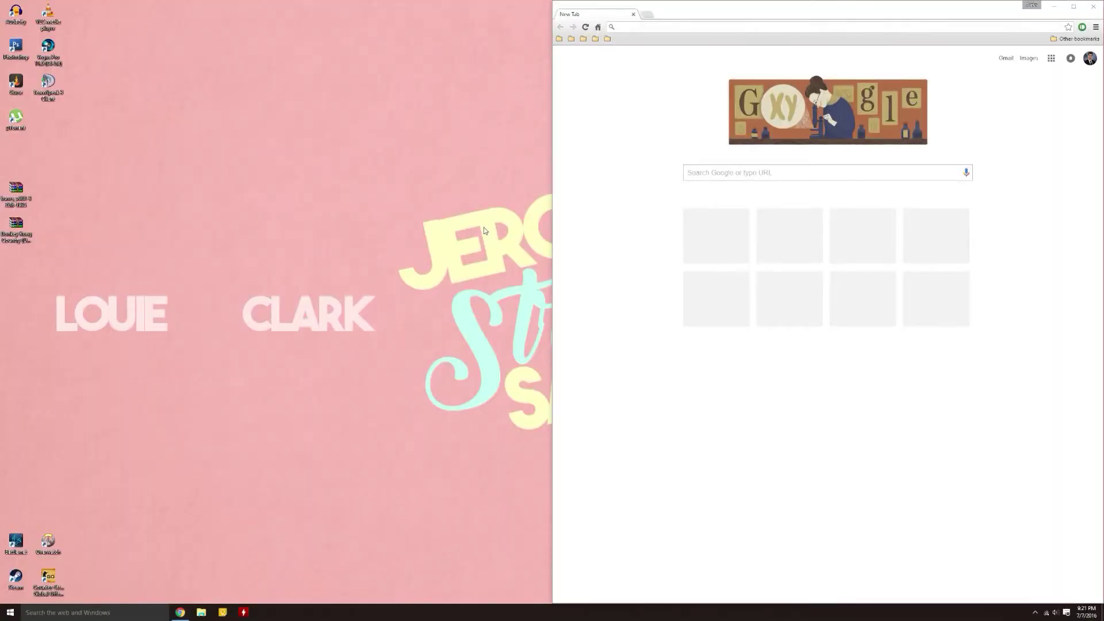
# Open the bookmarked Emuparadise page for the BSNES 0.88 emulator and select the downloaded BSNES archive on the desktop
pyautogui.click(608, 38)
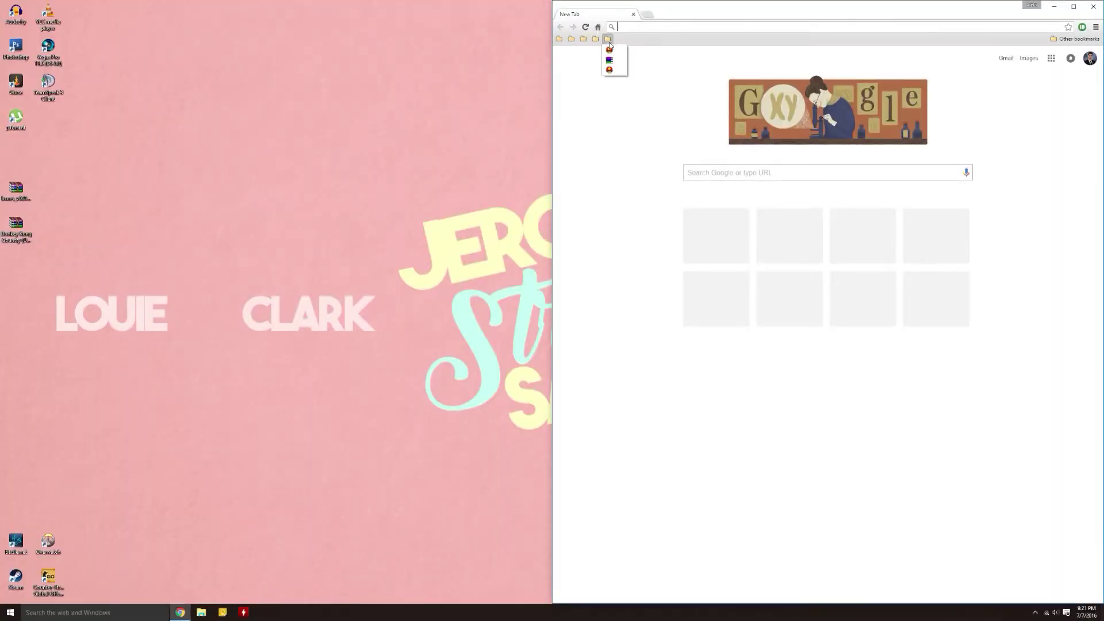
pyautogui.click(614, 53)
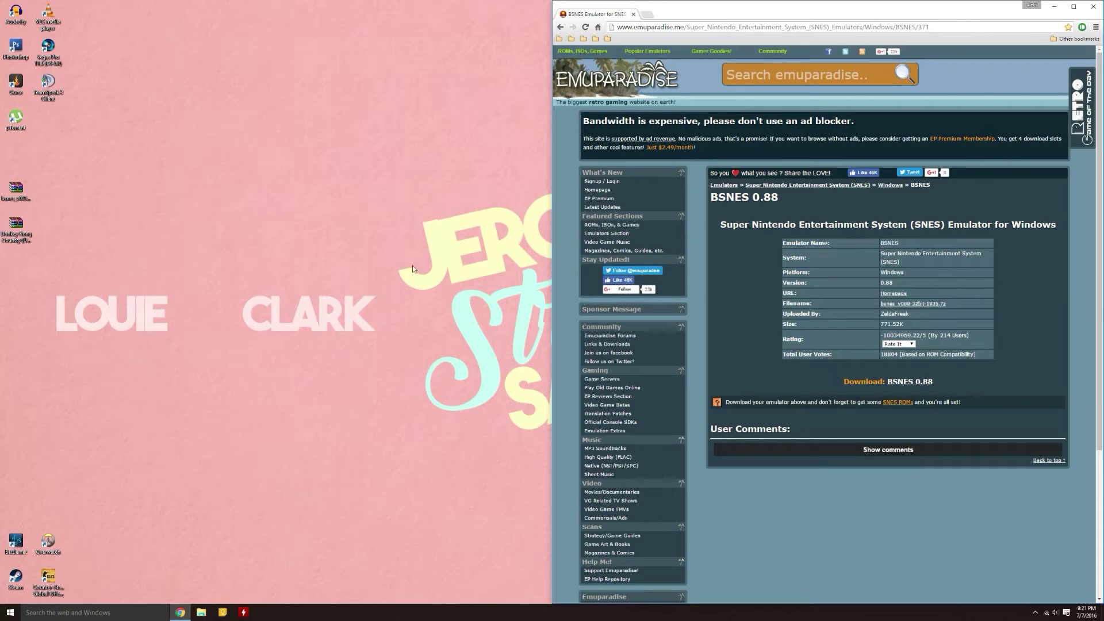
pyautogui.click(25, 189)
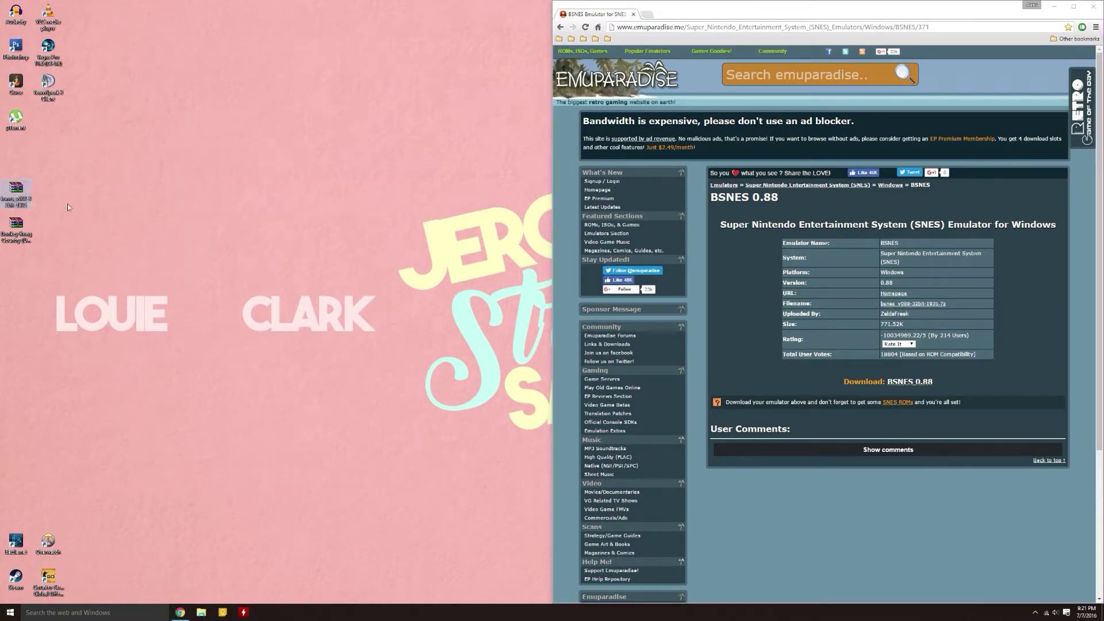
# Open the BSNES folder inside the Emulator Data folder on the SSD (Z:) drive
pyautogui.click(201, 612)
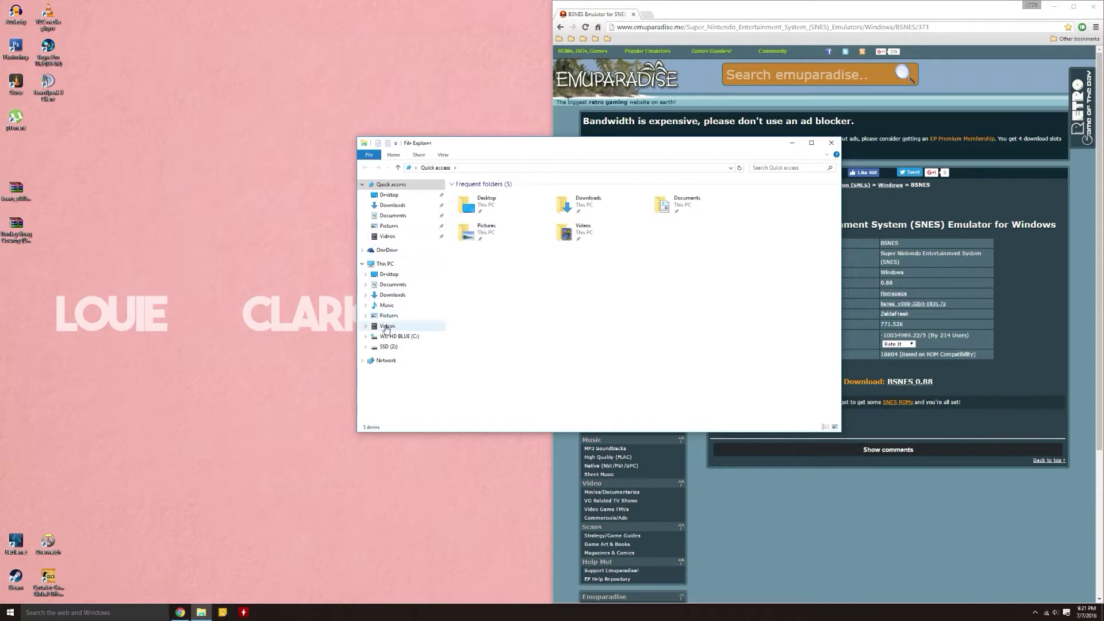
pyautogui.click(388, 347)
pyautogui.doubleClick(483, 195)
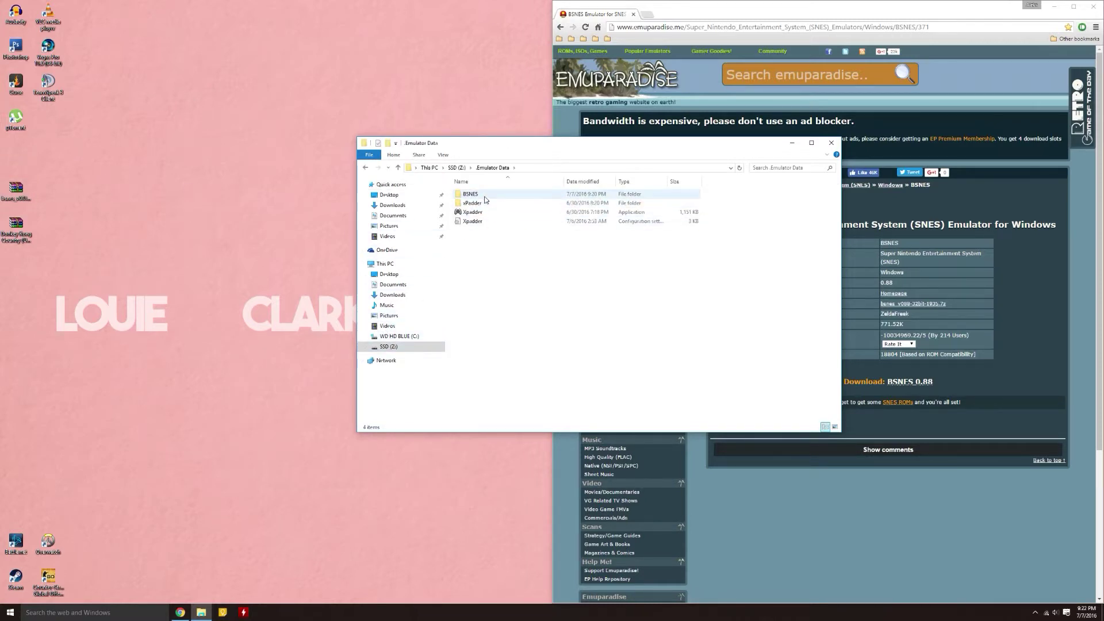
pyautogui.doubleClick(485, 196)
# Extract everything inside the archive's bsnes_v088-32bit folder into the BSNES folder, and close the archive
pyautogui.doubleClick(16, 191)
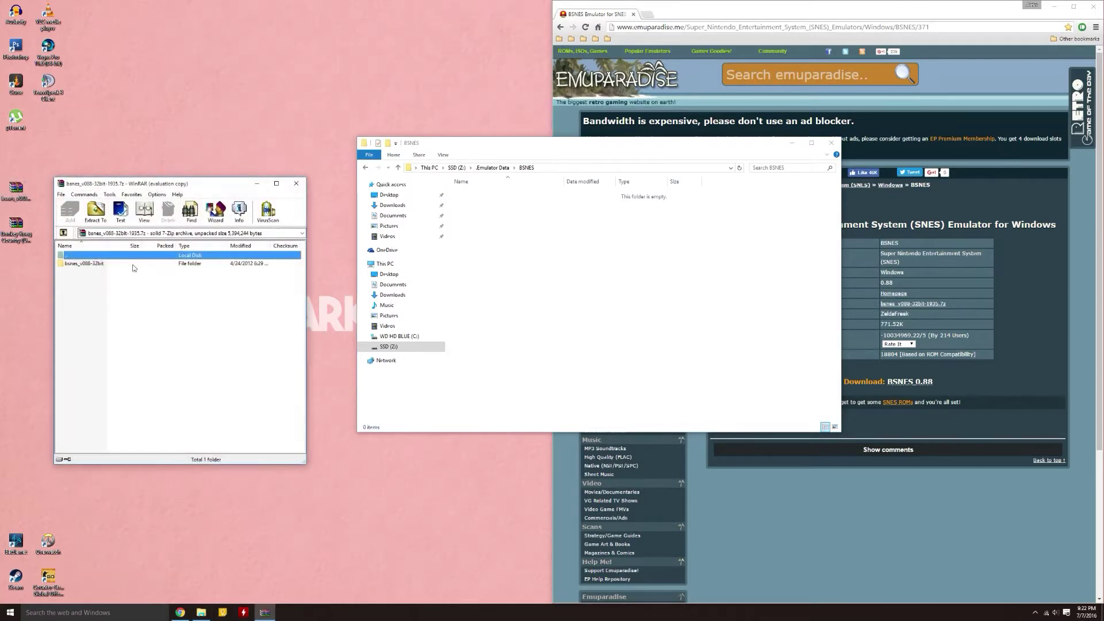
pyautogui.doubleClick(133, 265)
pyautogui.moveTo(165, 416); pyautogui.dragTo(127, 264)
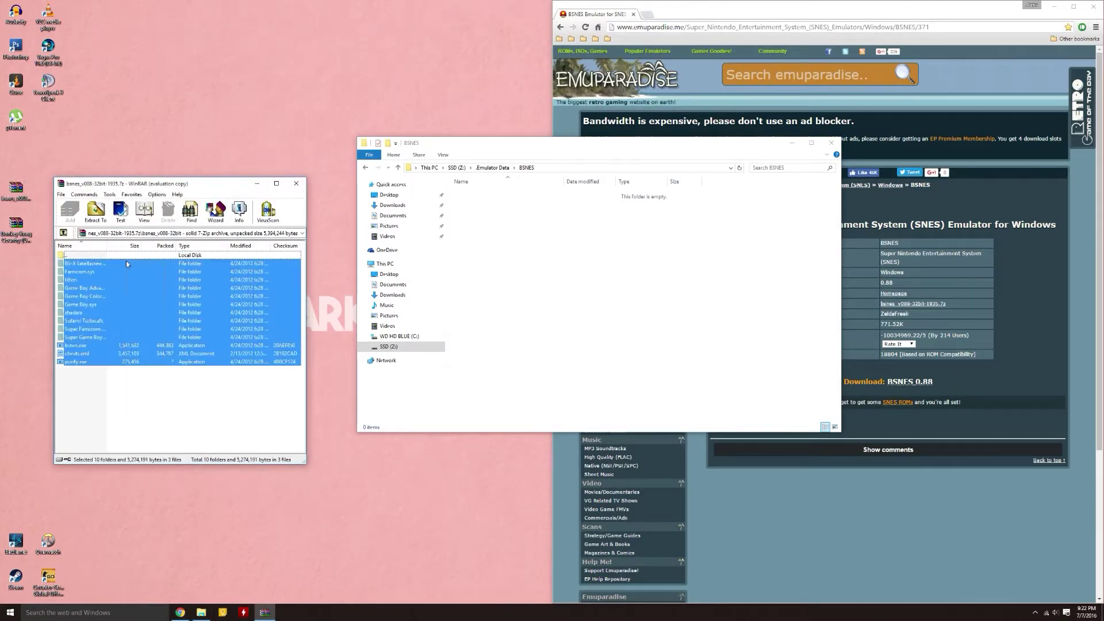
pyautogui.moveTo(87, 329); pyautogui.dragTo(545, 291)
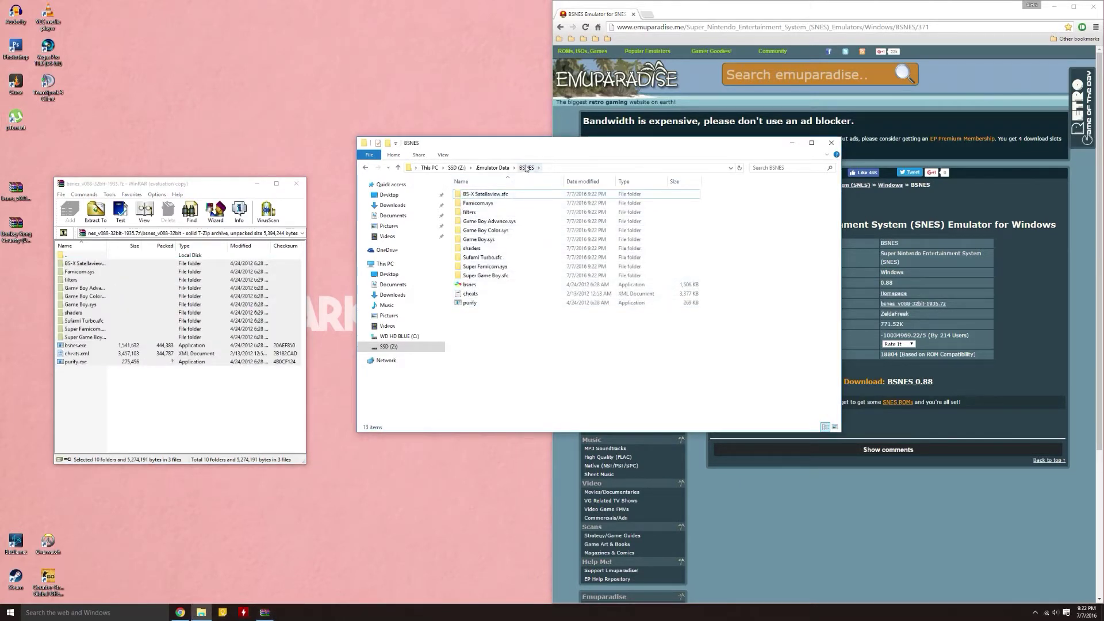
pyautogui.click(296, 183)
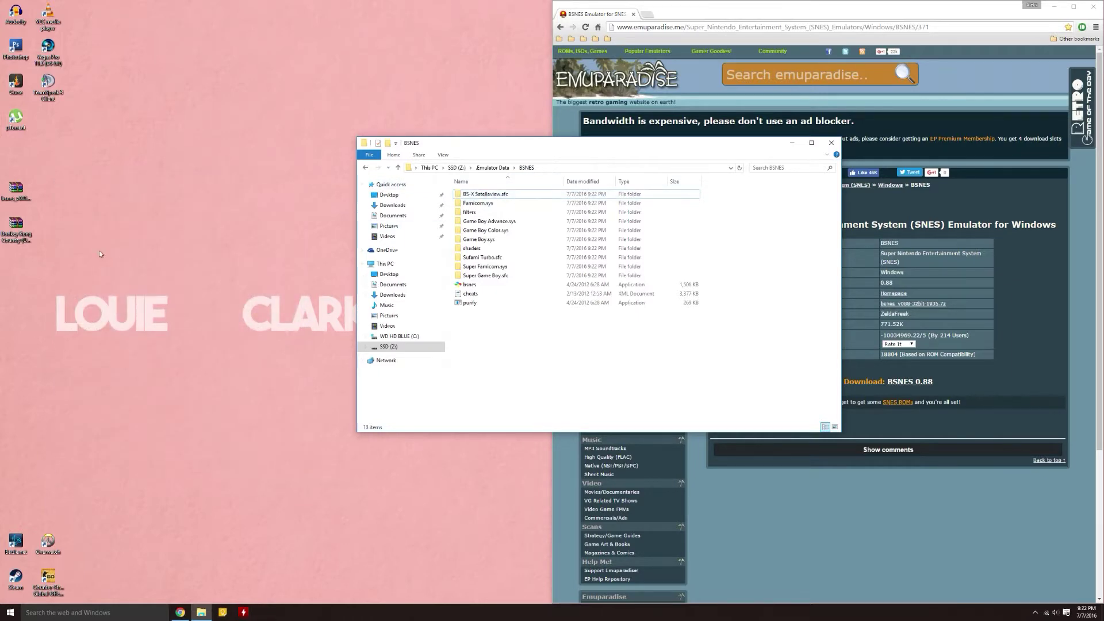
# Open the bookmarked Emuparadise SNES ROMs page and examine its title listings and the Most Downloaded and Top Rated recommendations
pyautogui.click(17, 227)
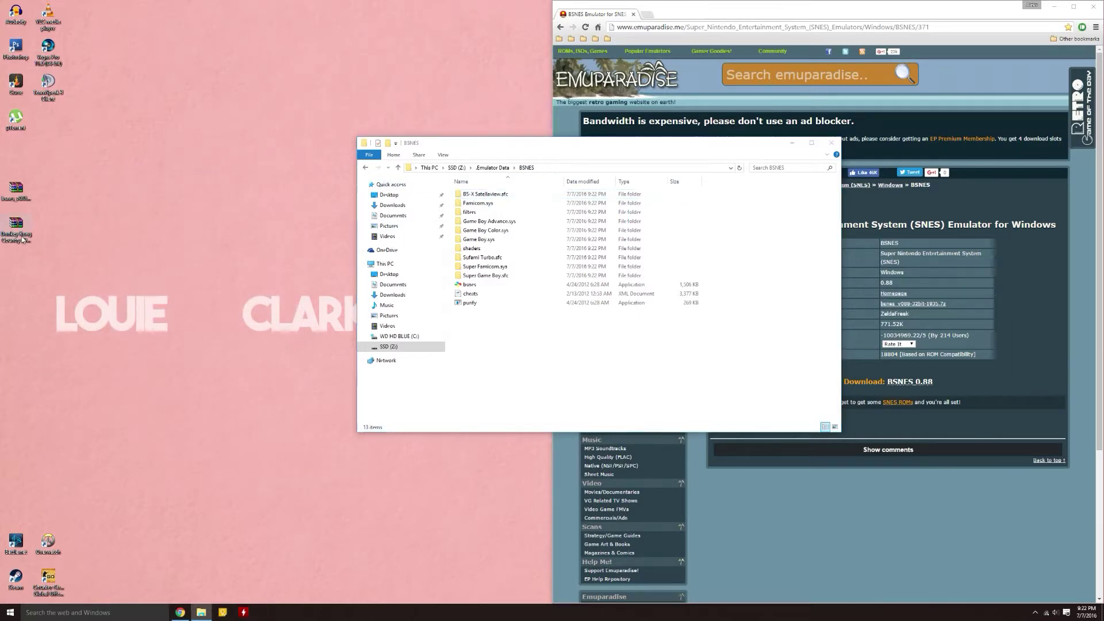
pyautogui.click(664, 20)
pyautogui.click(608, 39)
pyautogui.click(617, 62)
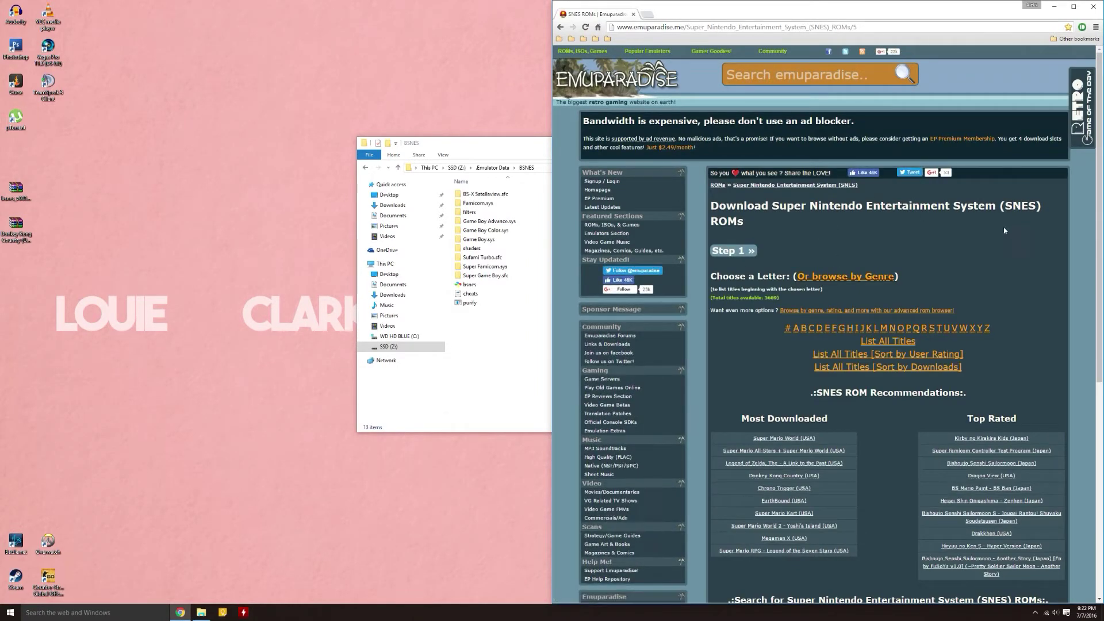
pyautogui.scroll(-2, 770, 496)
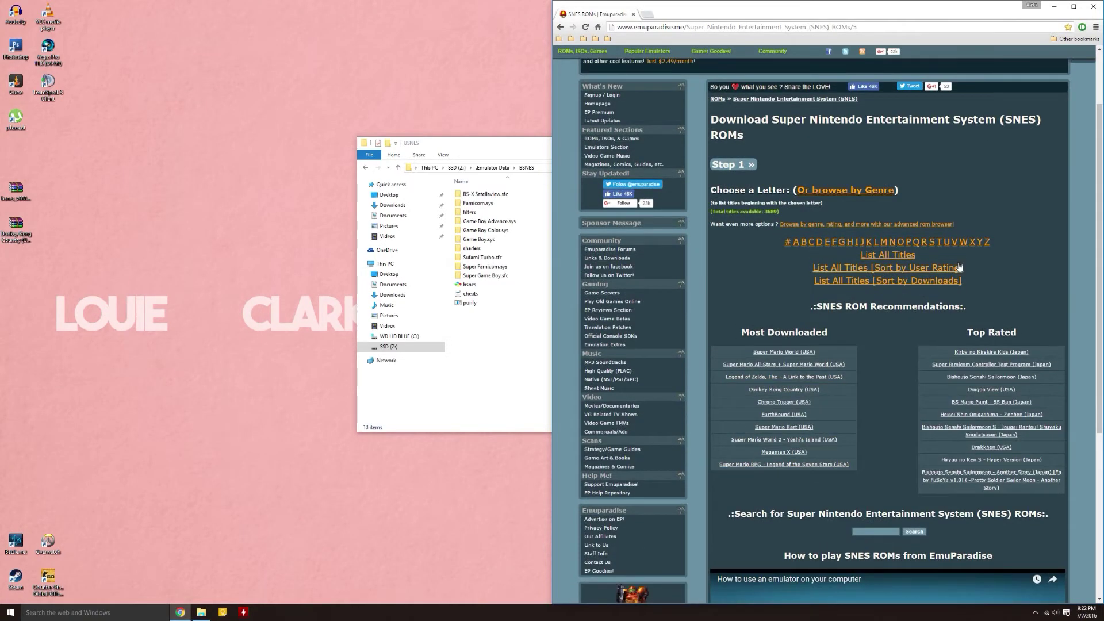
pyautogui.moveTo(737, 334); pyautogui.dragTo(1023, 341)
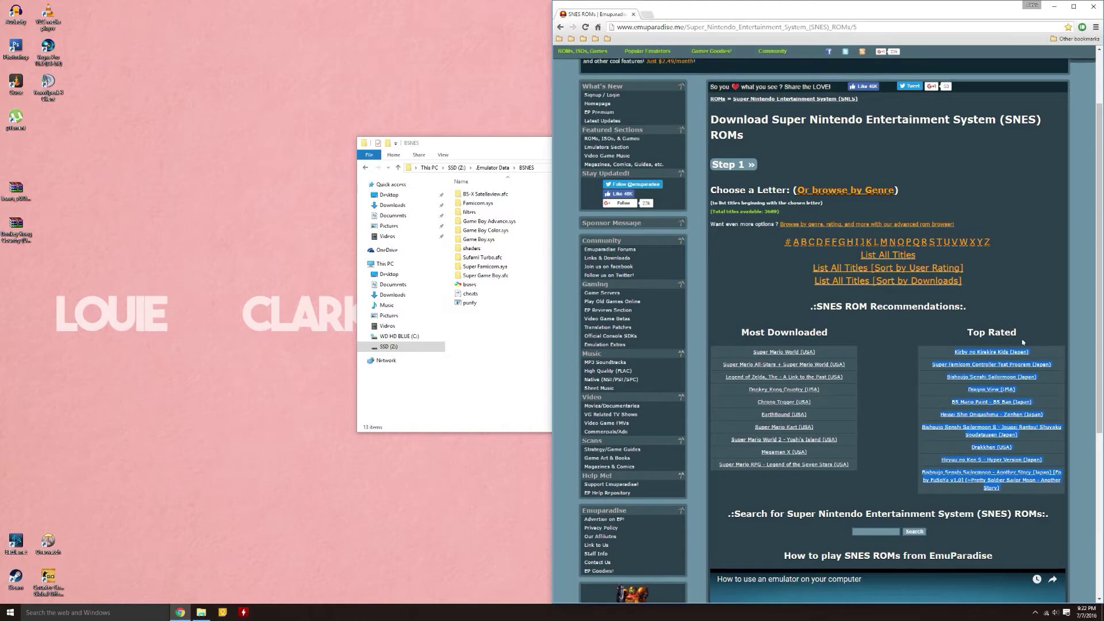
pyautogui.click(794, 263)
pyautogui.scroll(2, 851, 247)
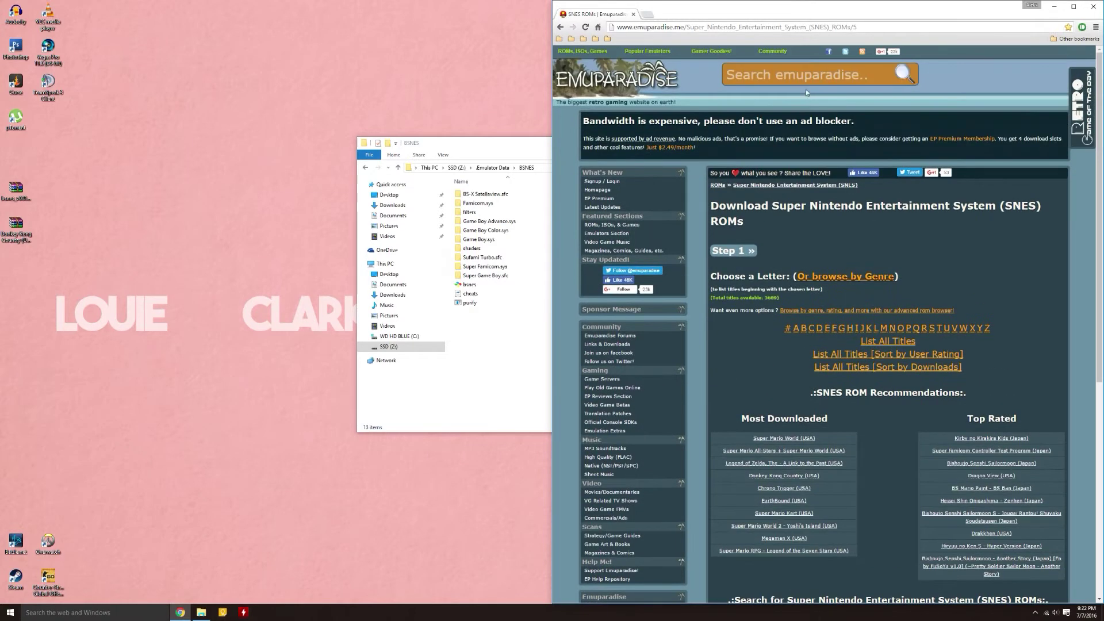
# Extract the Donkey Kong Country (USA) ROM from its zip archive into the BSNES Super Famicom.sys folder, and close the archive
pyautogui.click(493, 338)
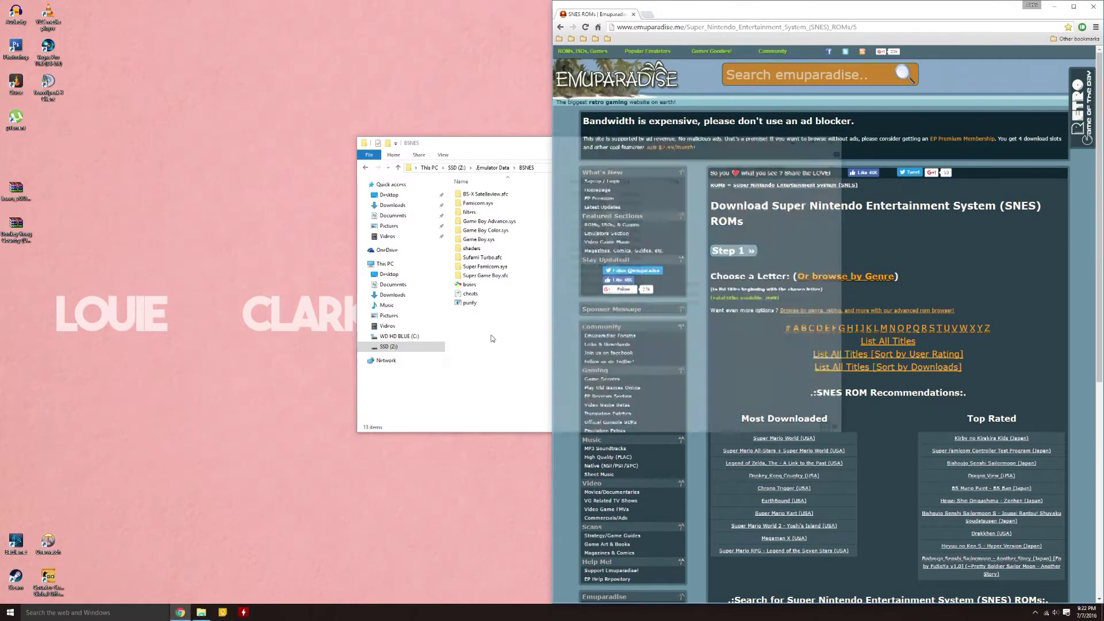
pyautogui.doubleClick(26, 225)
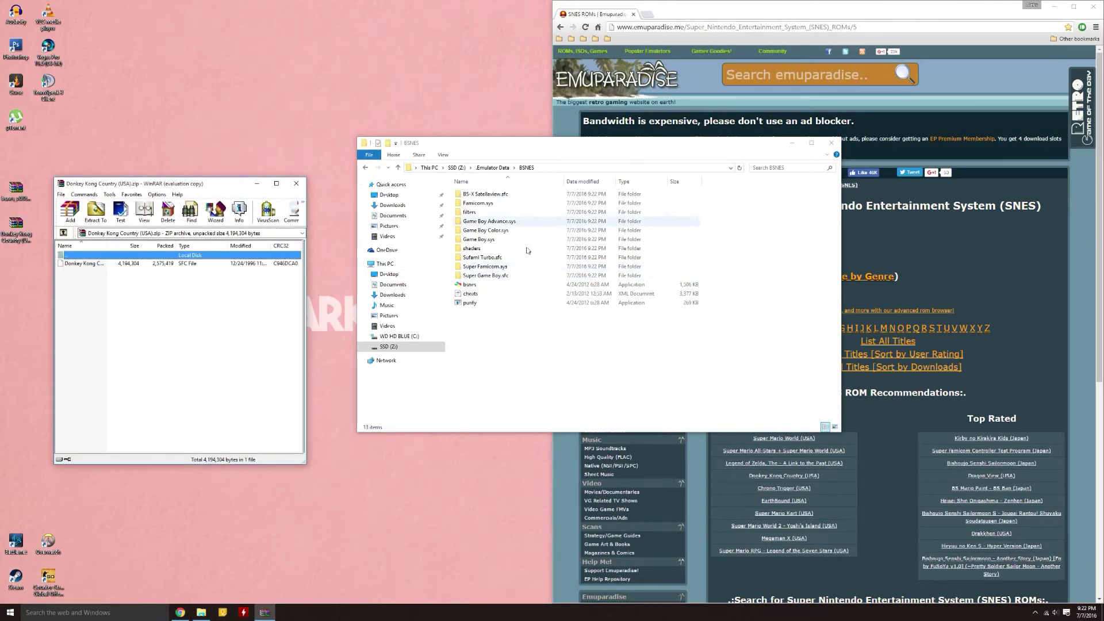
pyautogui.click(481, 351)
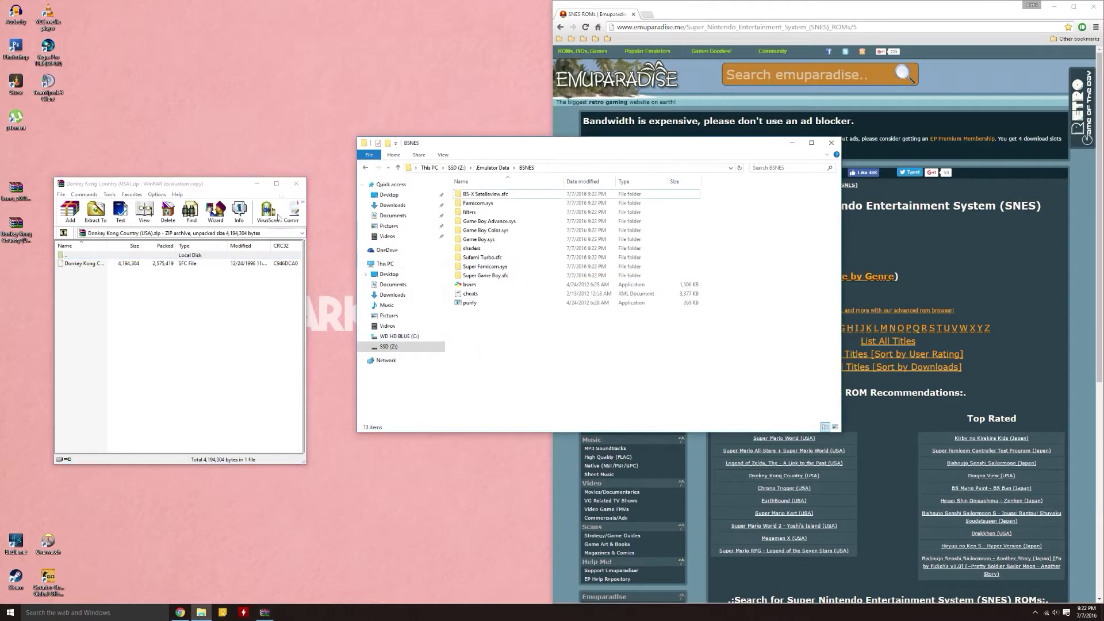
pyautogui.doubleClick(497, 268)
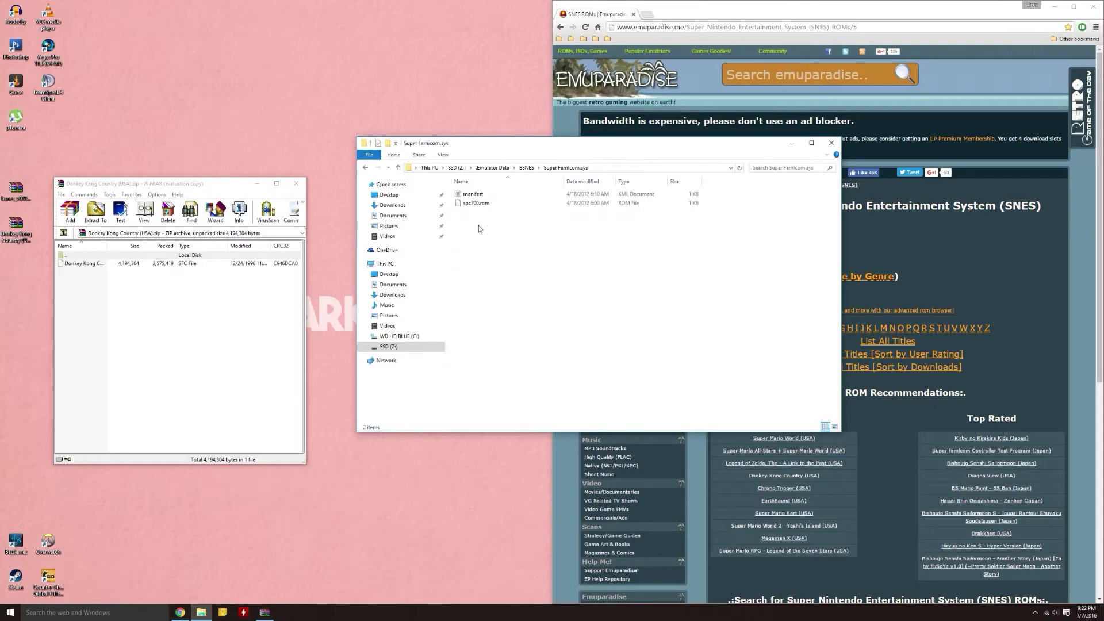
pyautogui.moveTo(477, 243); pyautogui.dragTo(491, 193)
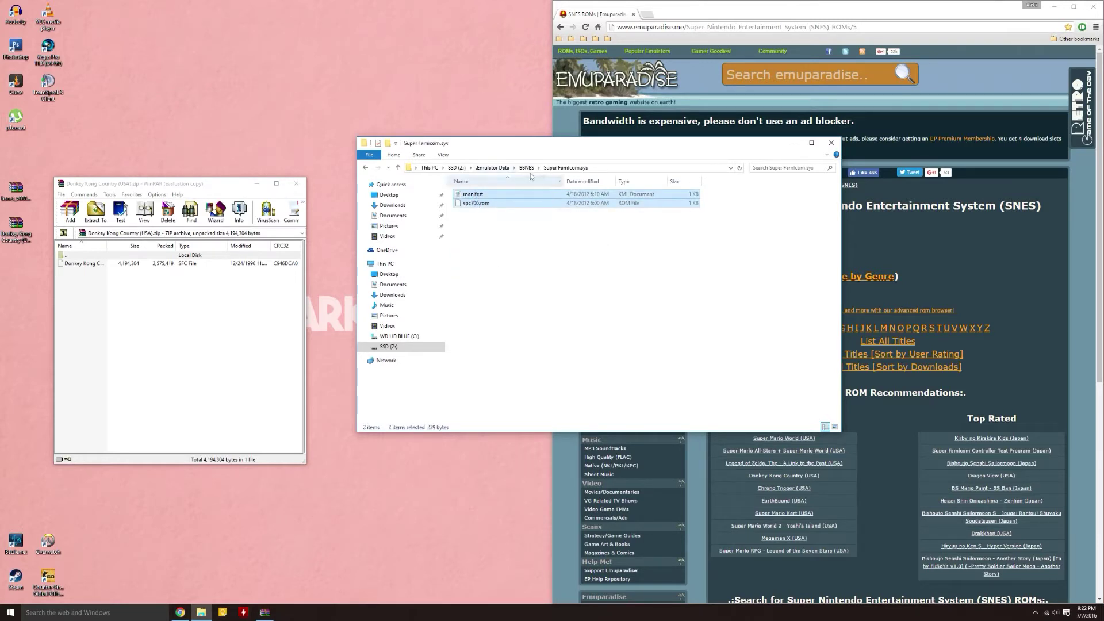
pyautogui.click(474, 271)
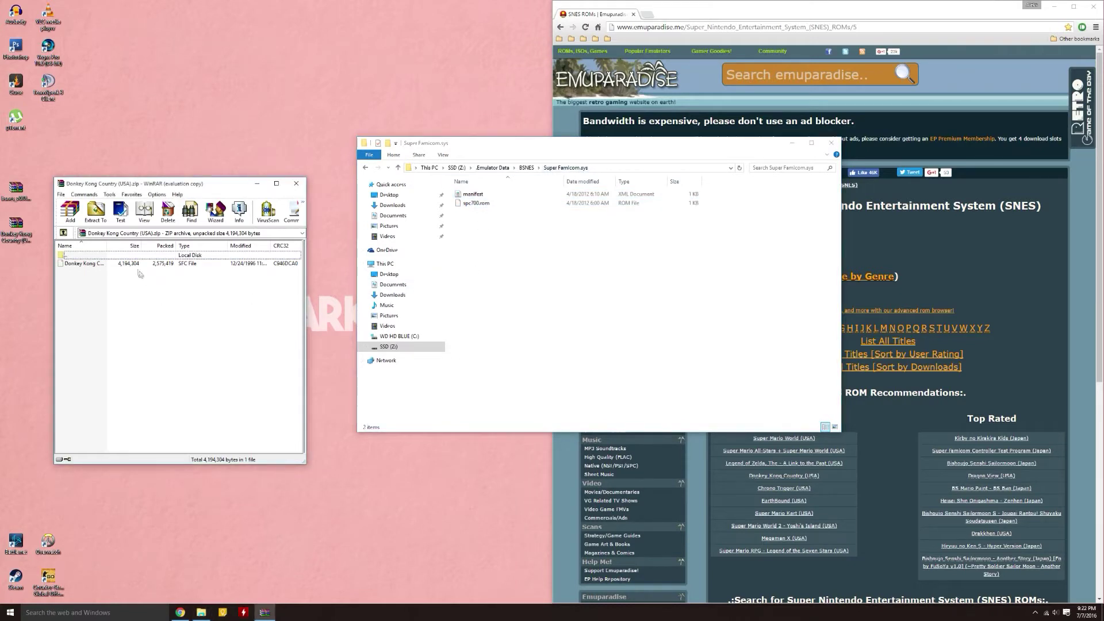
pyautogui.moveTo(129, 265); pyautogui.dragTo(581, 313)
pyautogui.click(582, 314)
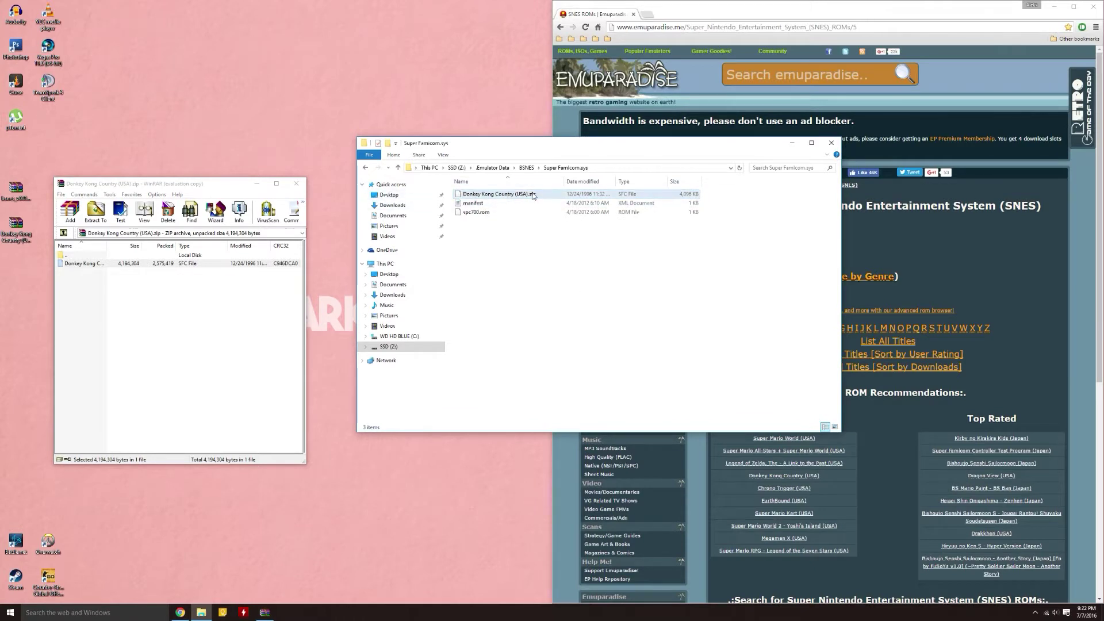
pyautogui.click(296, 184)
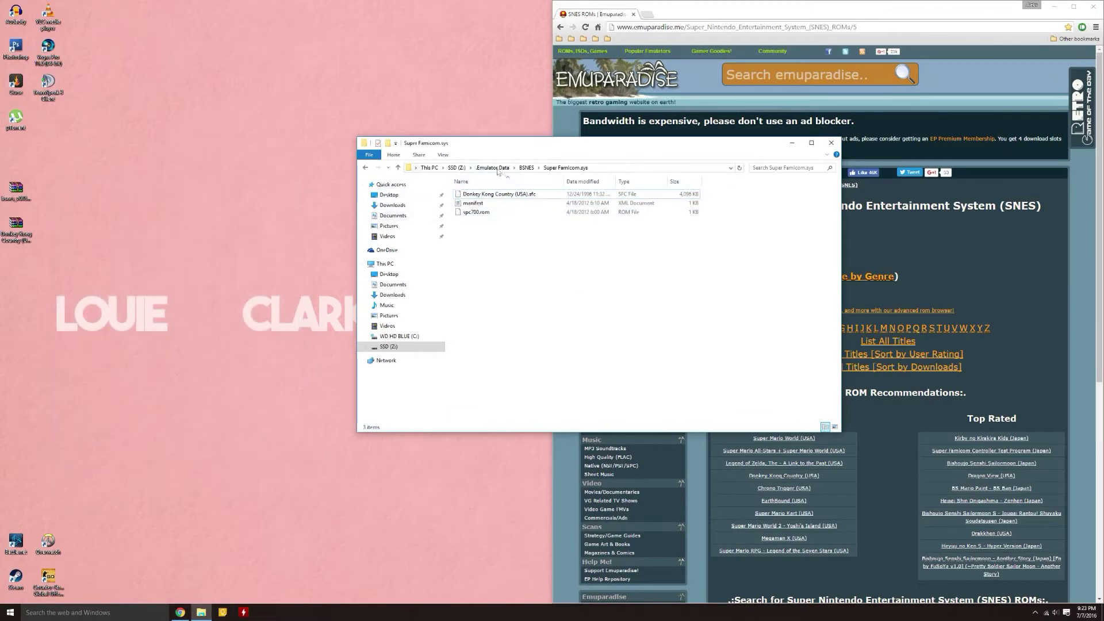
# Launch the bsnes application from the BSNES folder and open the Input section of its configuration settings
pyautogui.click(527, 168)
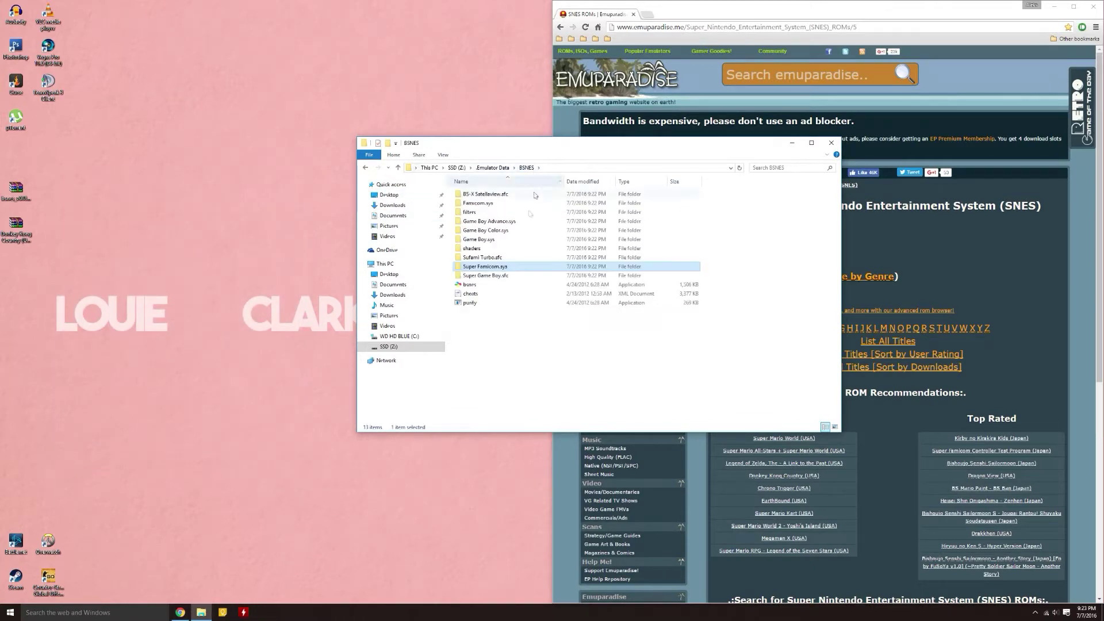
pyautogui.doubleClick(470, 284)
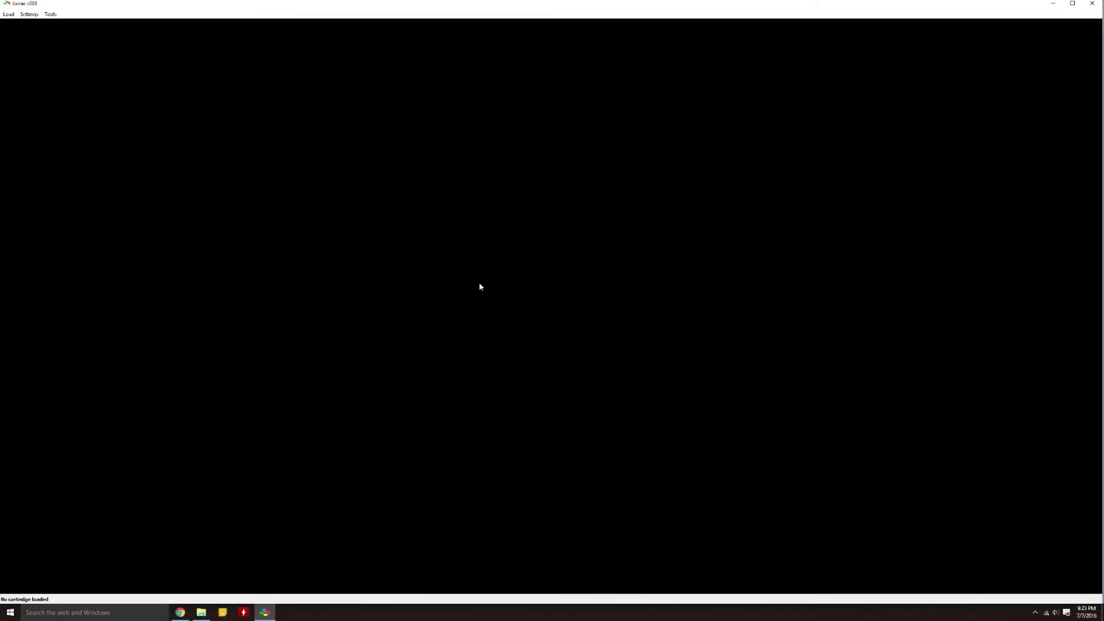
pyautogui.click(37, 16)
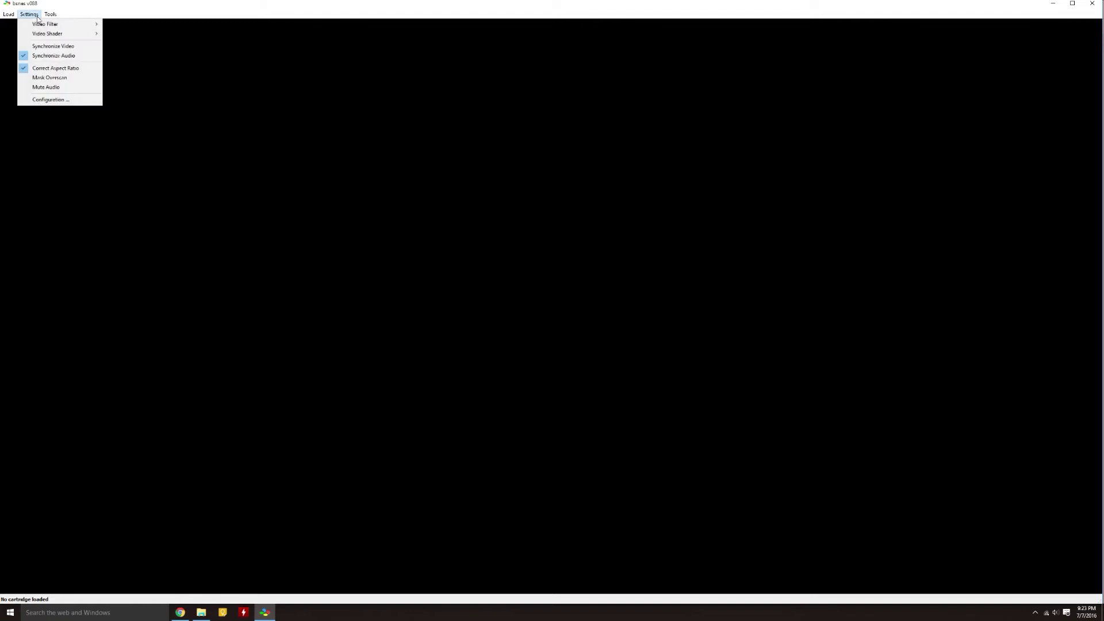
pyautogui.click(51, 100)
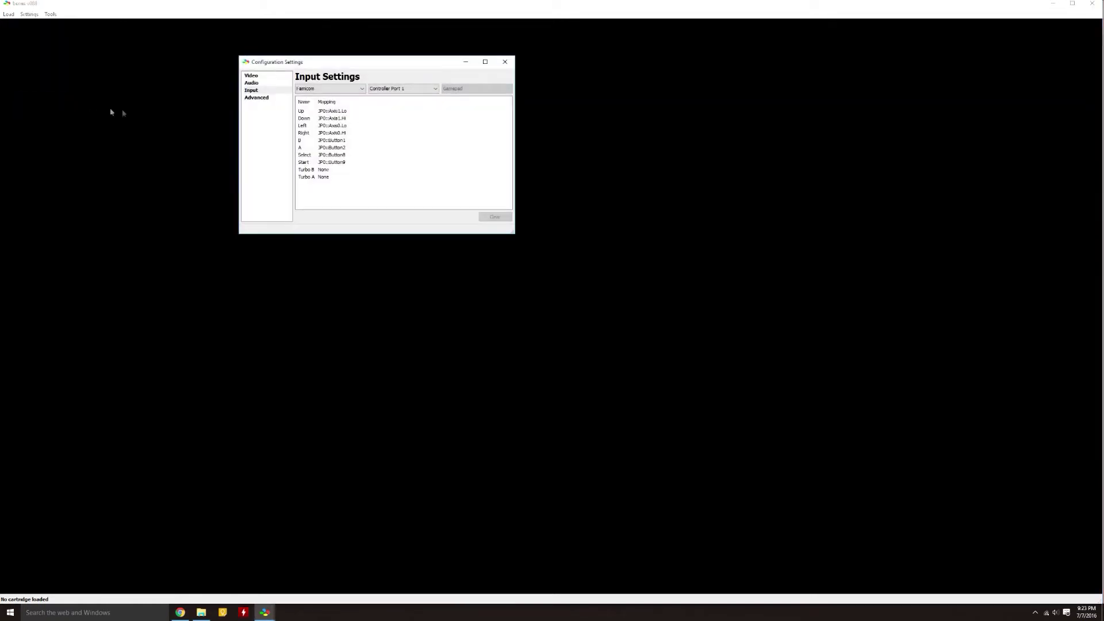
pyautogui.click(252, 92)
# Examine the input mappings for Famicom, Game Boy, Game Boy Advance and User Interface, finishing with the Super Famicom gamepad on Controller Port 1
pyautogui.click(329, 89)
pyautogui.click(339, 105)
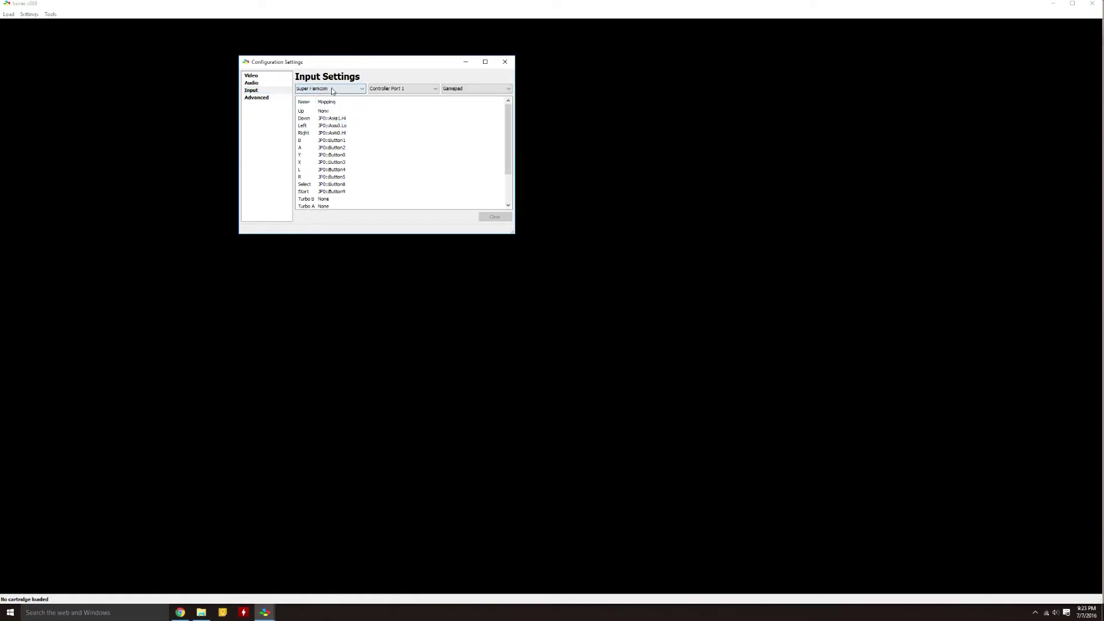
pyautogui.click(332, 89)
pyautogui.click(330, 96)
pyautogui.click(332, 89)
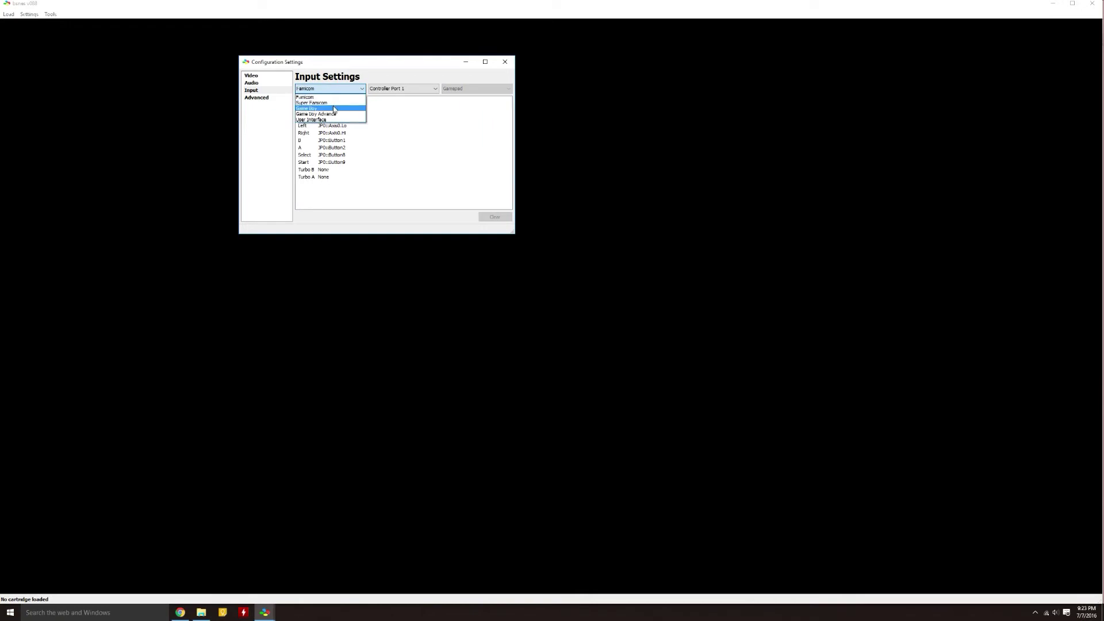
pyautogui.click(334, 109)
pyautogui.click(332, 89)
pyautogui.click(335, 114)
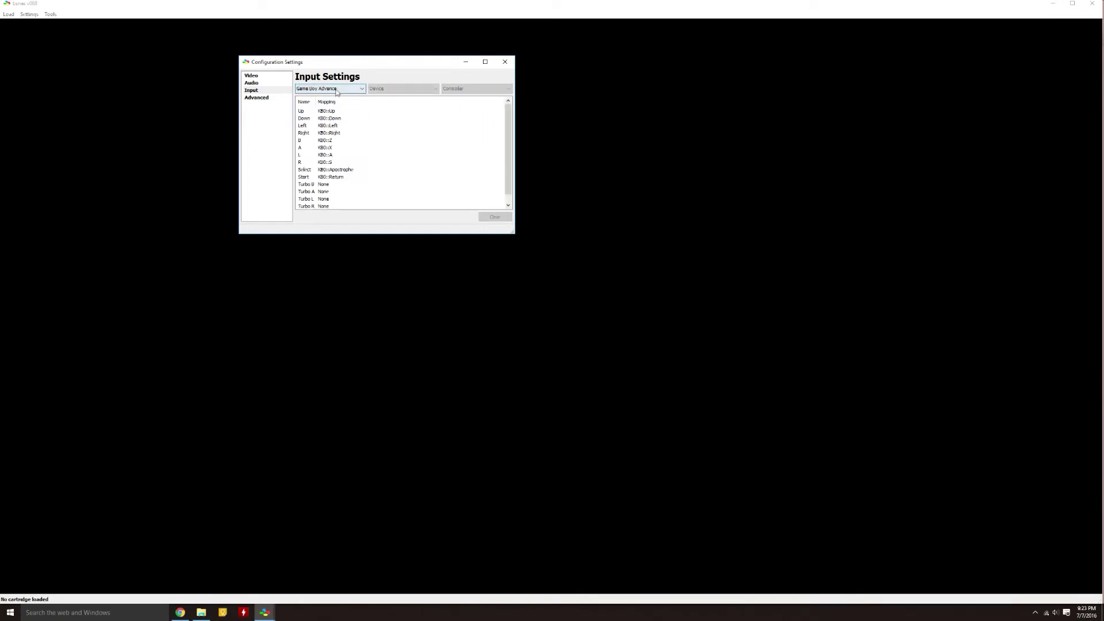
pyautogui.click(336, 90)
pyautogui.click(332, 119)
pyautogui.click(336, 90)
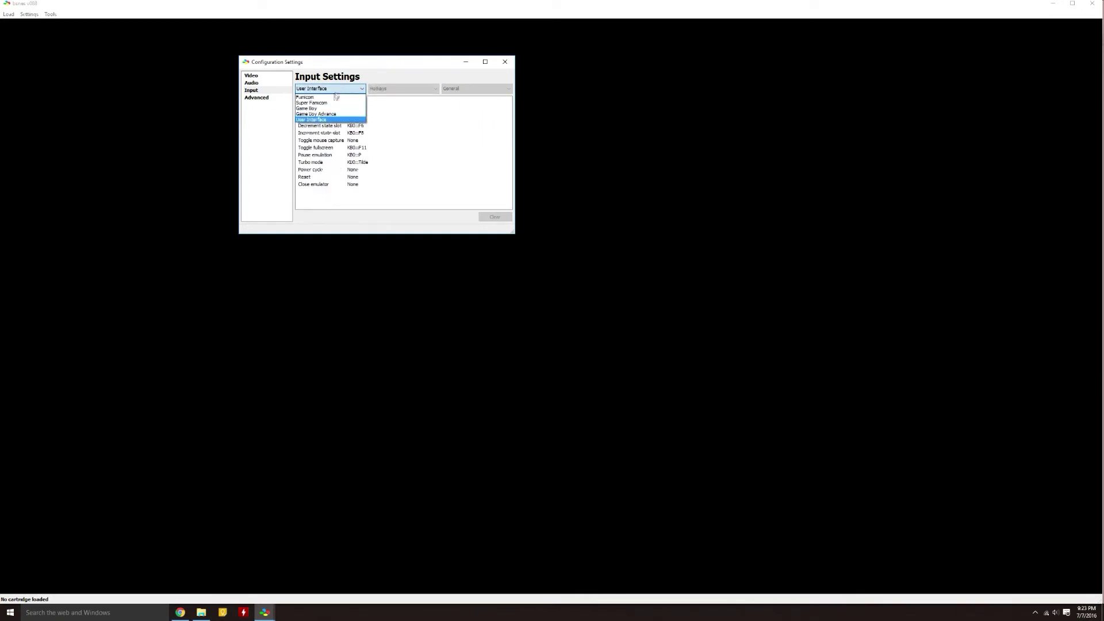
pyautogui.click(333, 102)
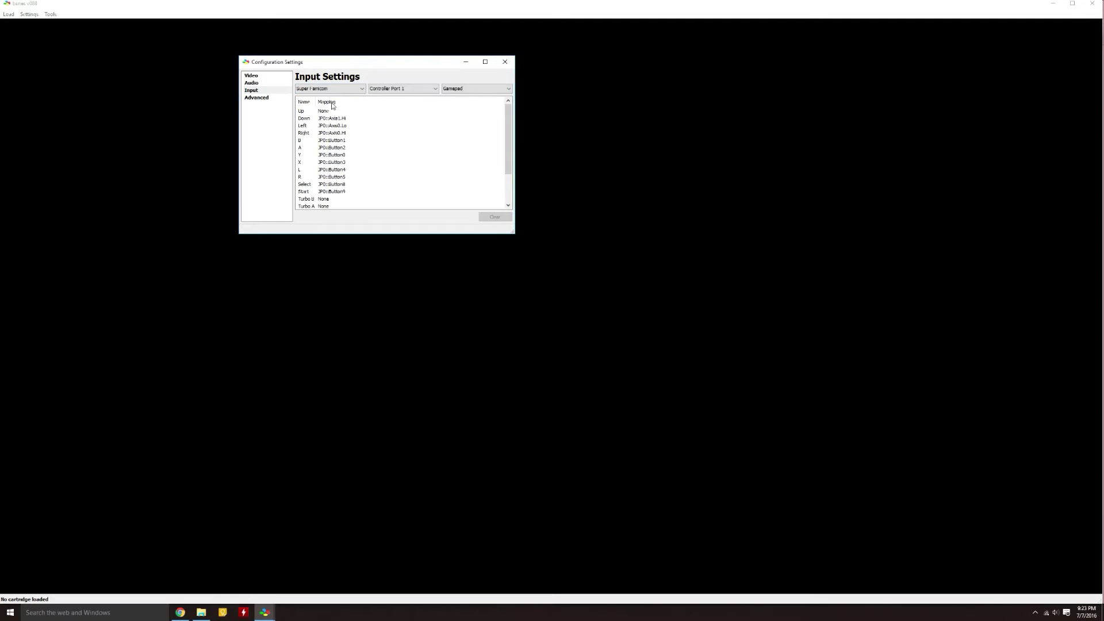
pyautogui.scroll(-3, 348, 155)
pyautogui.scroll(3, 345, 154)
# Select DirectInput as the input driver in the Advanced settings, and close the configuration settings
pyautogui.click(267, 99)
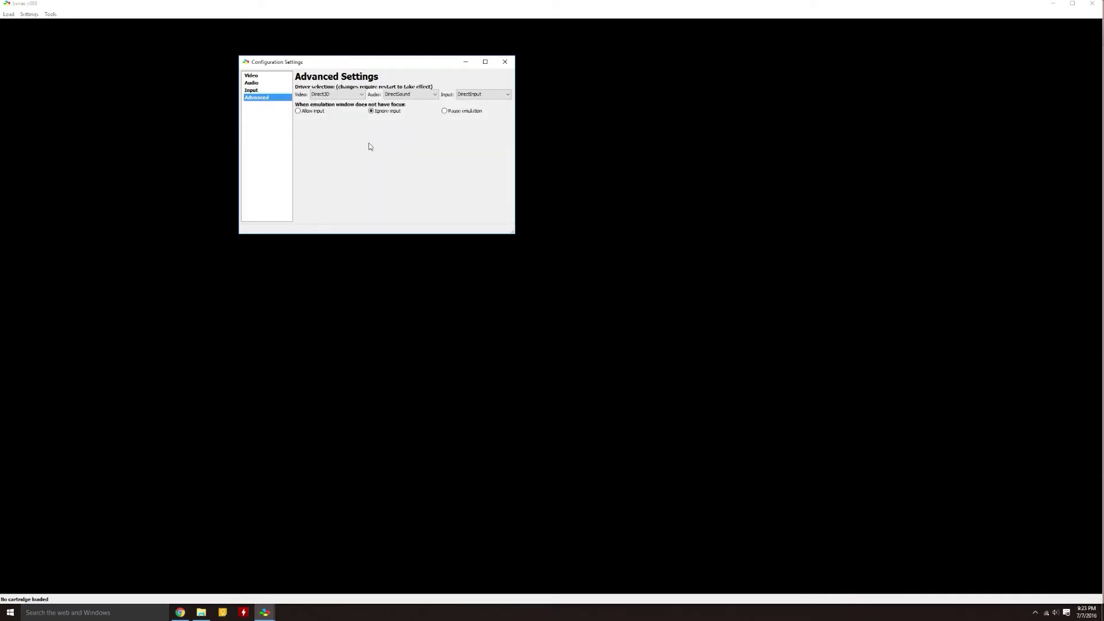
pyautogui.click(478, 94)
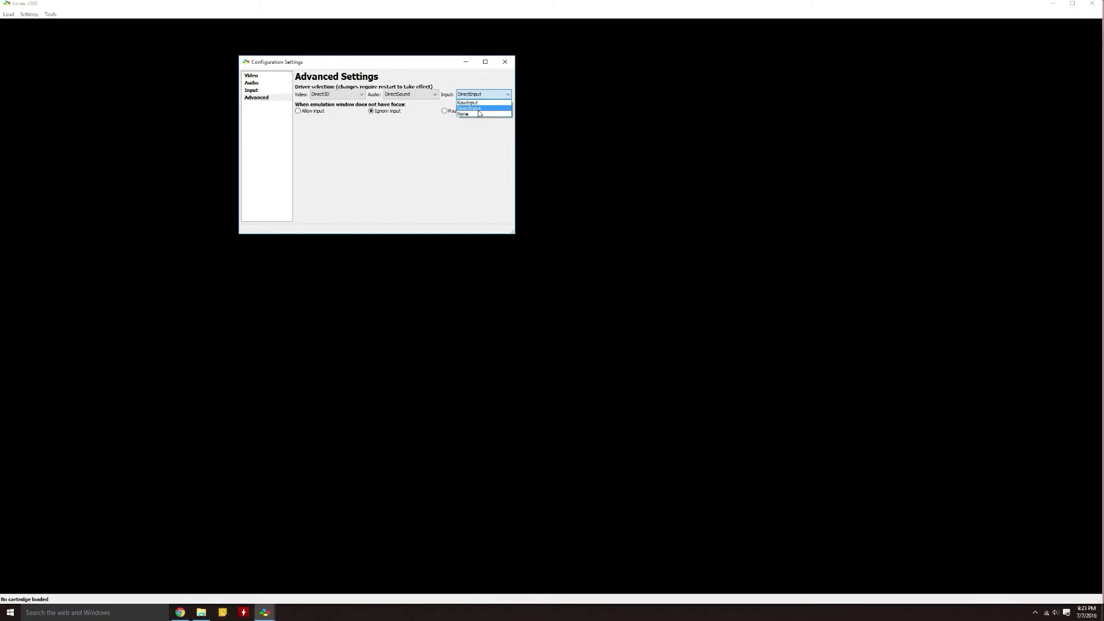
pyautogui.click(463, 144)
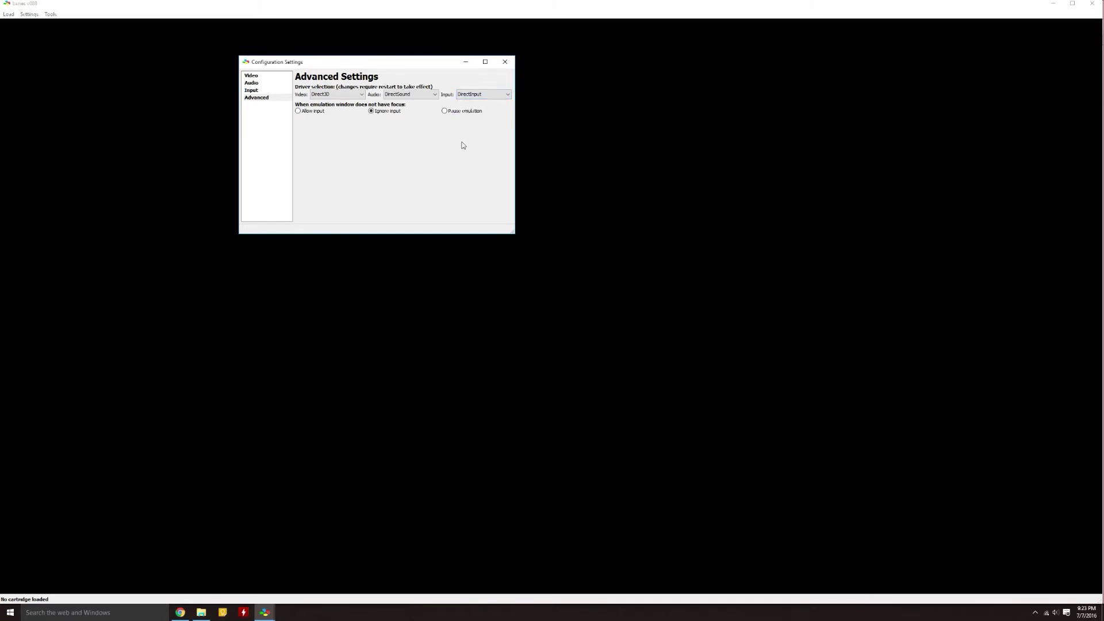
pyautogui.click(471, 94)
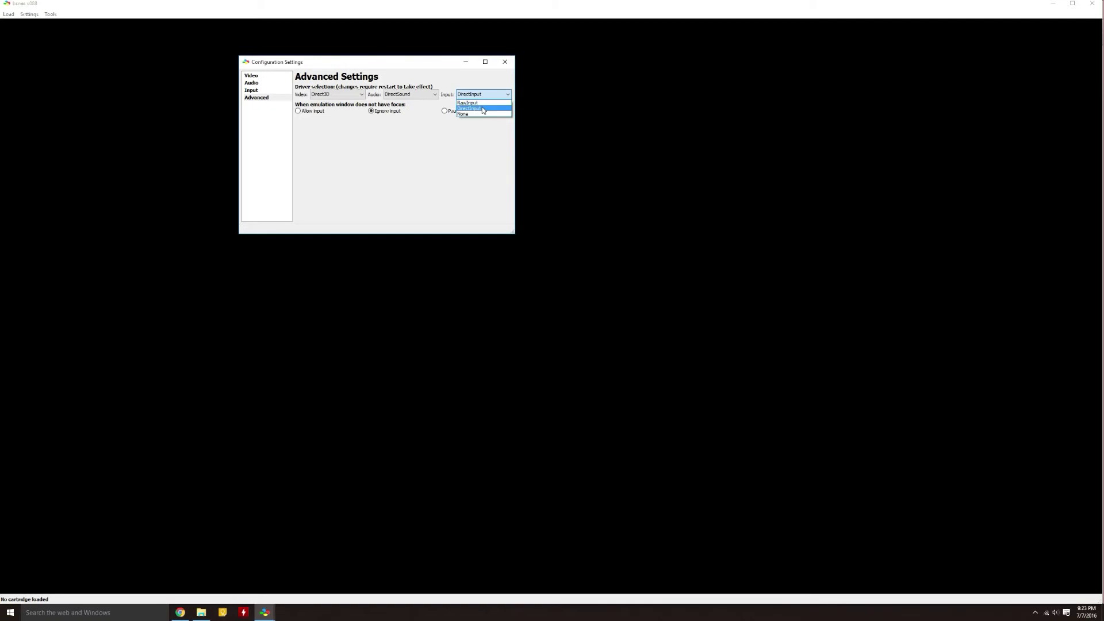
pyautogui.click(483, 108)
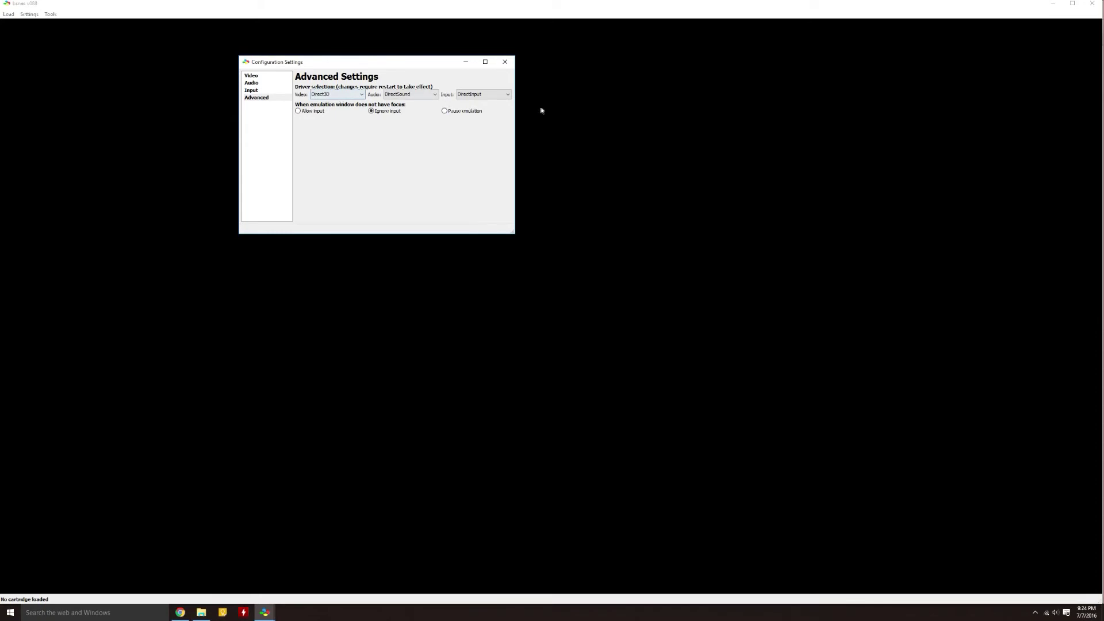
pyautogui.click(260, 92)
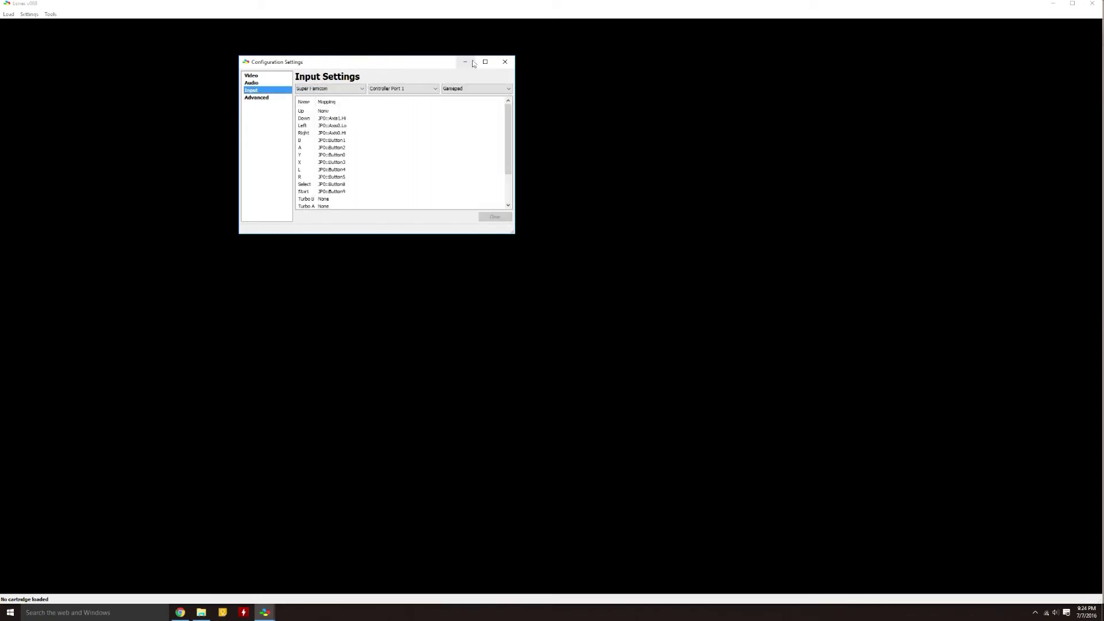
pyautogui.click(504, 62)
# Open the Load Cartridge dialog for Super Famicom games
pyautogui.click(29, 14)
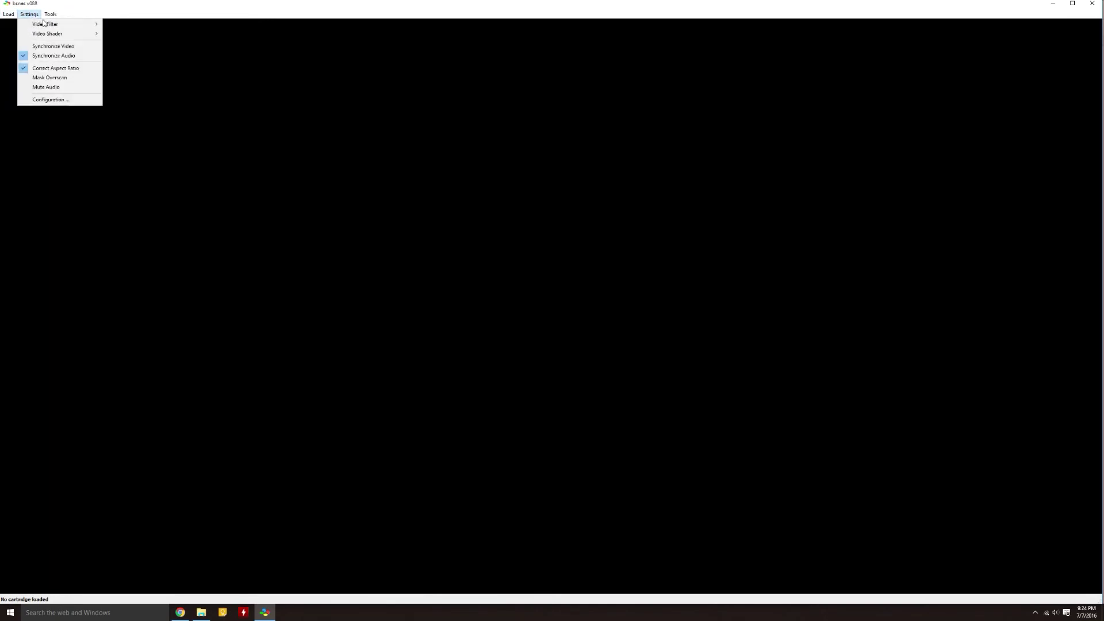
pyautogui.click(27, 35)
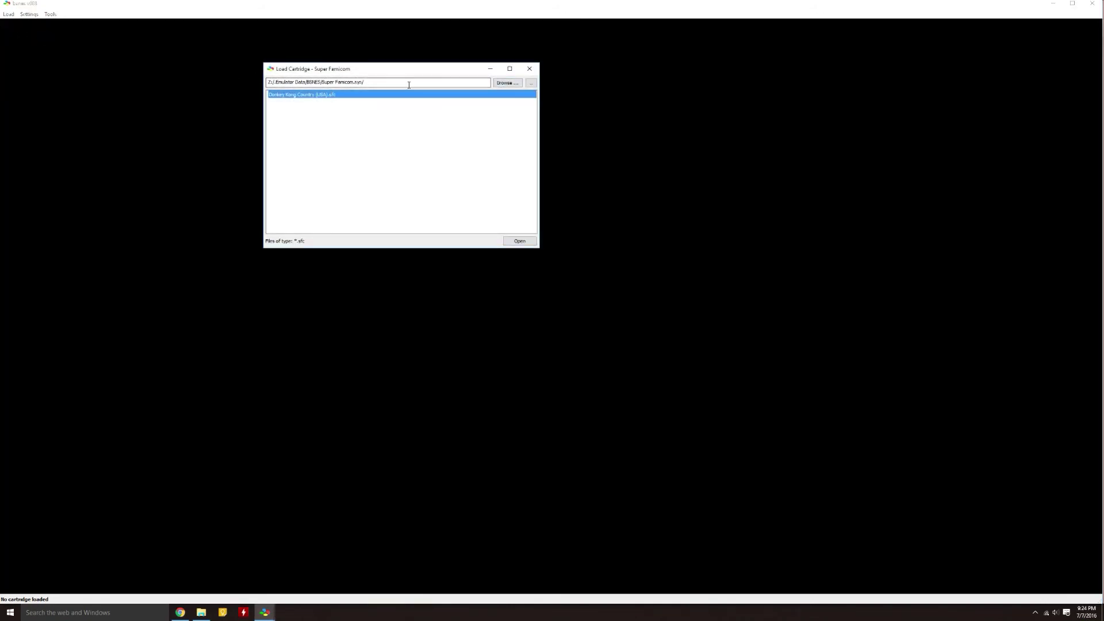
pyautogui.moveTo(409, 85); pyautogui.dragTo(263, 86)
# Set the cartridge folder to Super Famicom.sys within .Emulator Data and BSNES on the SSD (Z:) drive
pyautogui.click(514, 85)
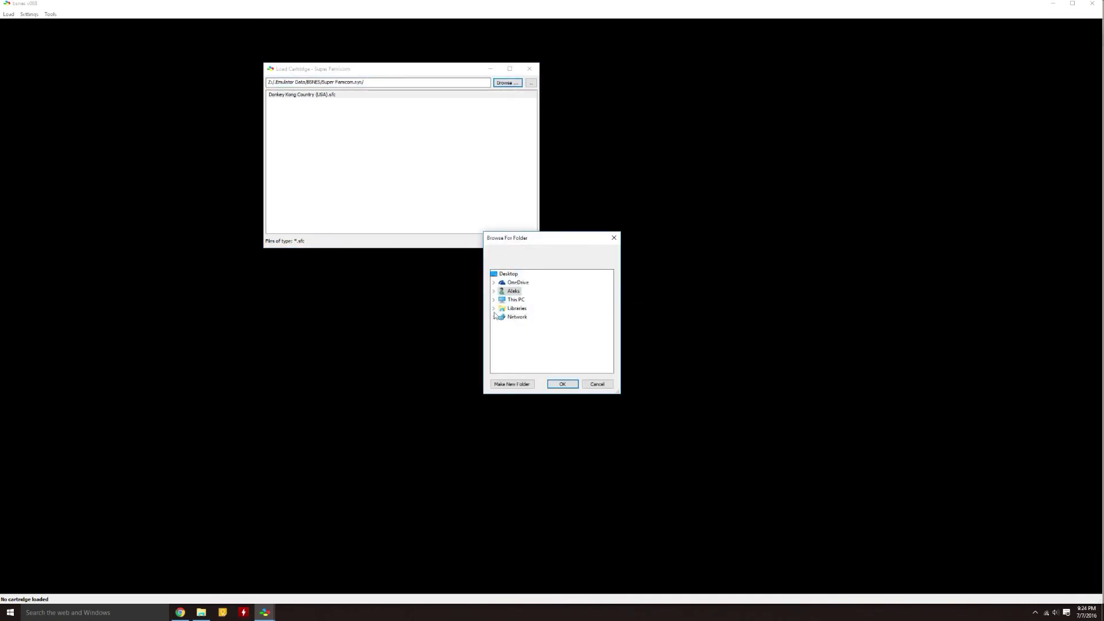
pyautogui.click(493, 292)
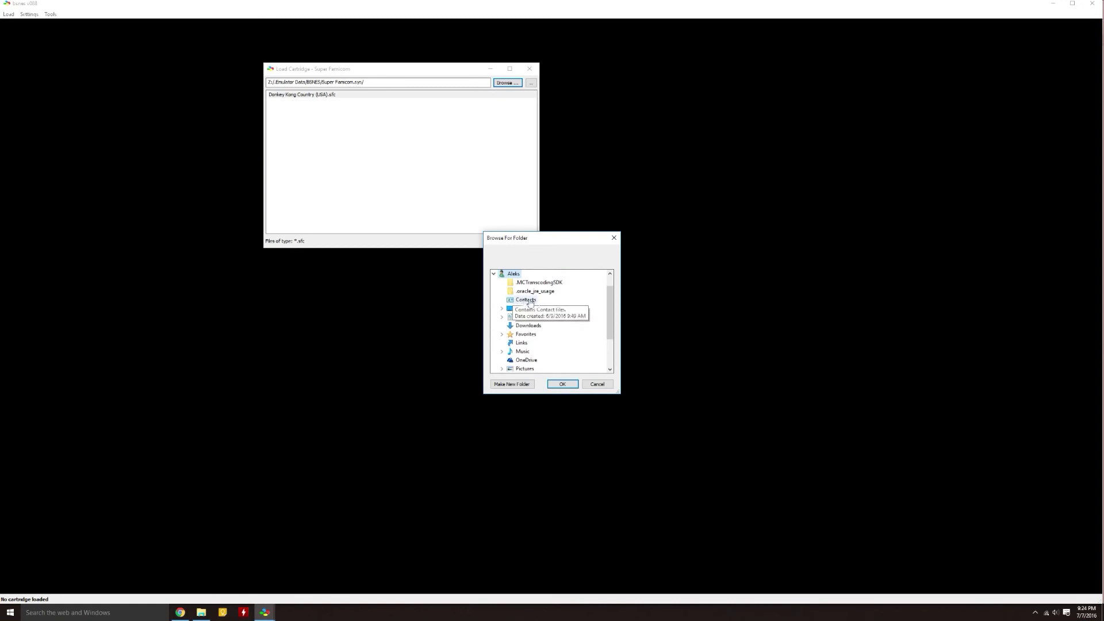
pyautogui.scroll(-2, 534, 347)
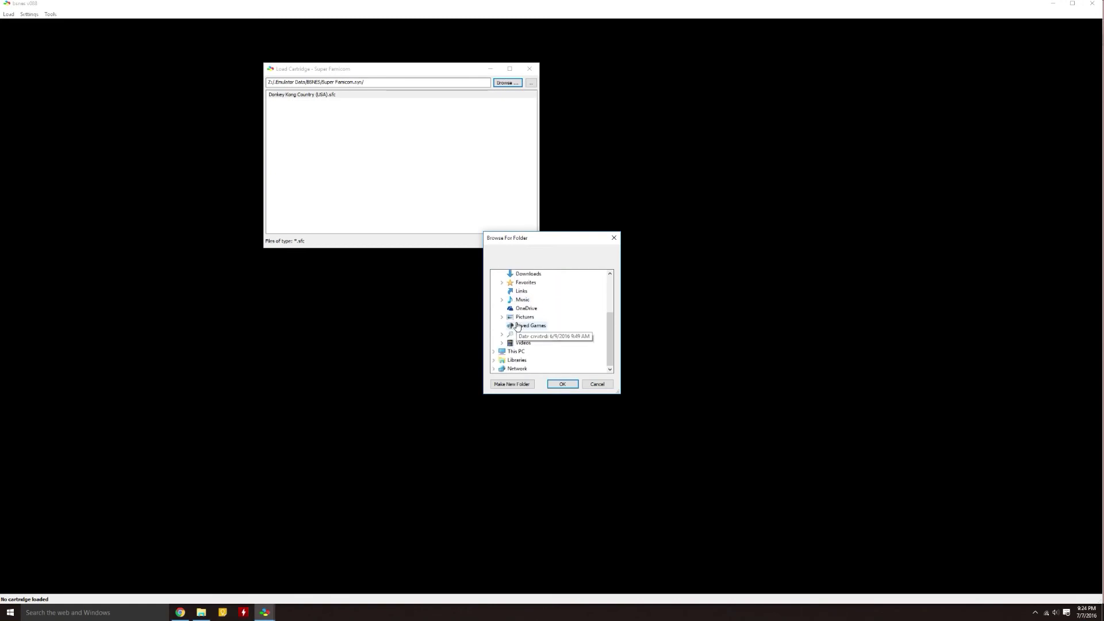
pyautogui.click(493, 351)
pyautogui.scroll(-3, 518, 345)
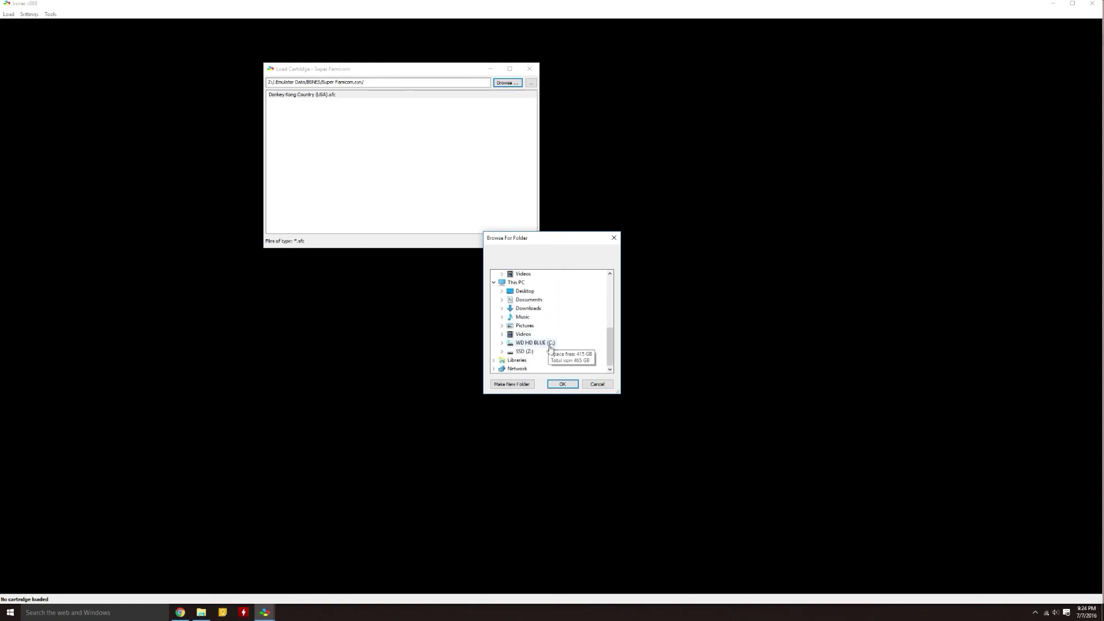
pyautogui.doubleClick(518, 351)
pyautogui.click(541, 343)
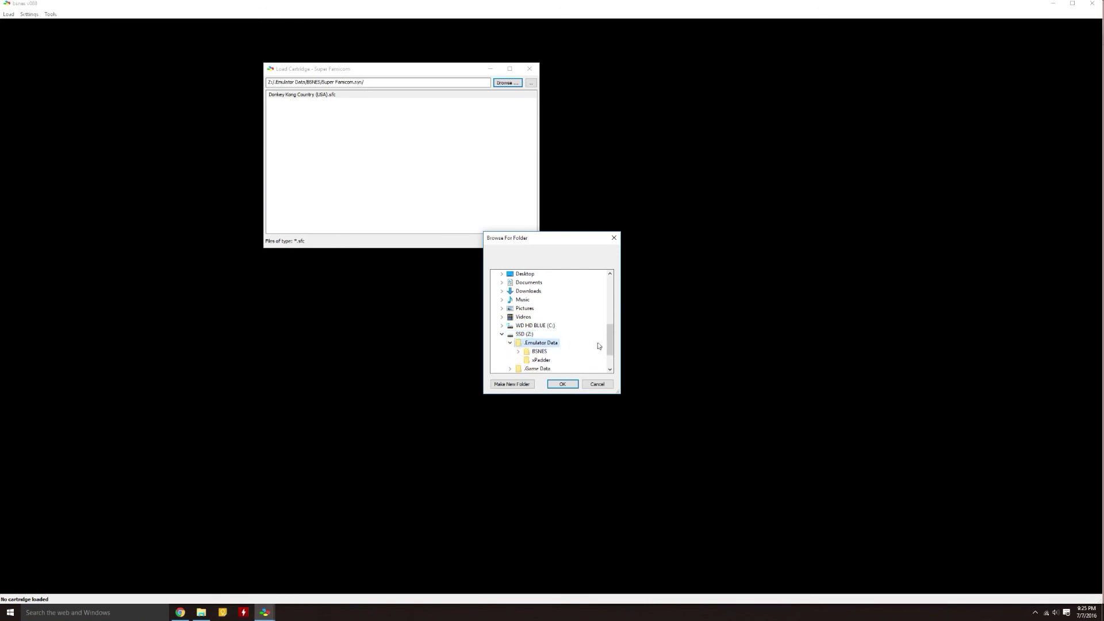
pyautogui.doubleClick(544, 351)
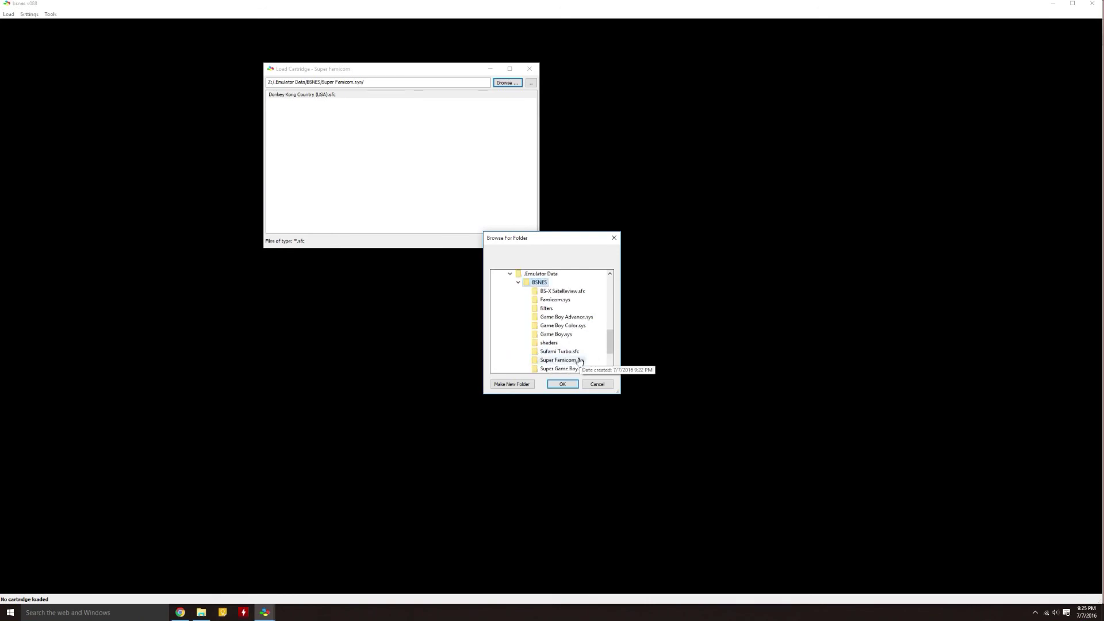
pyautogui.click(578, 361)
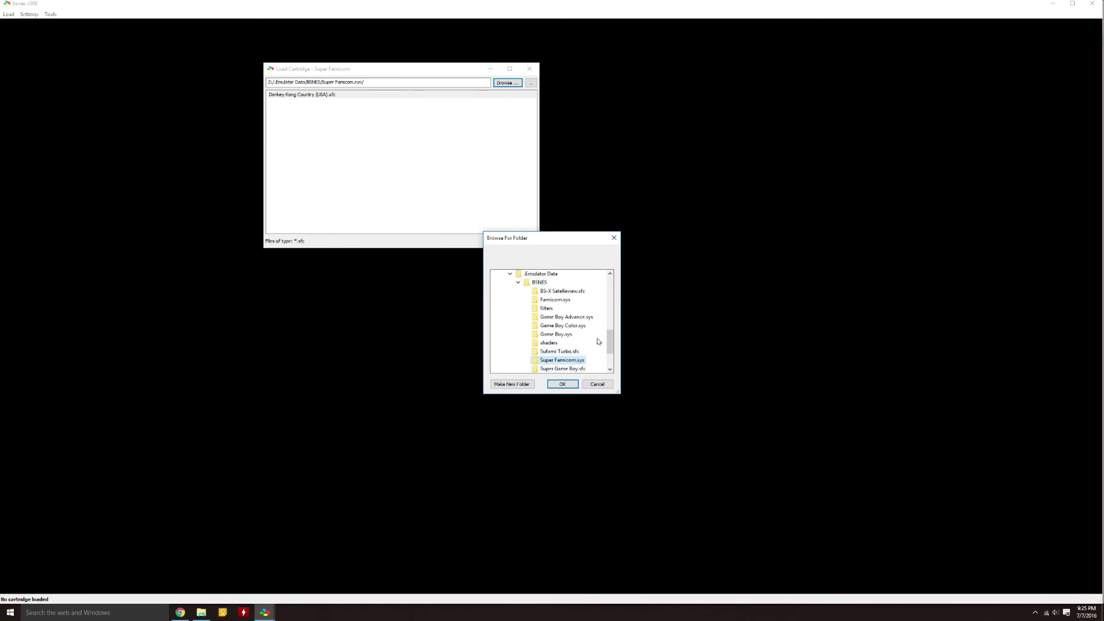
pyautogui.click(562, 384)
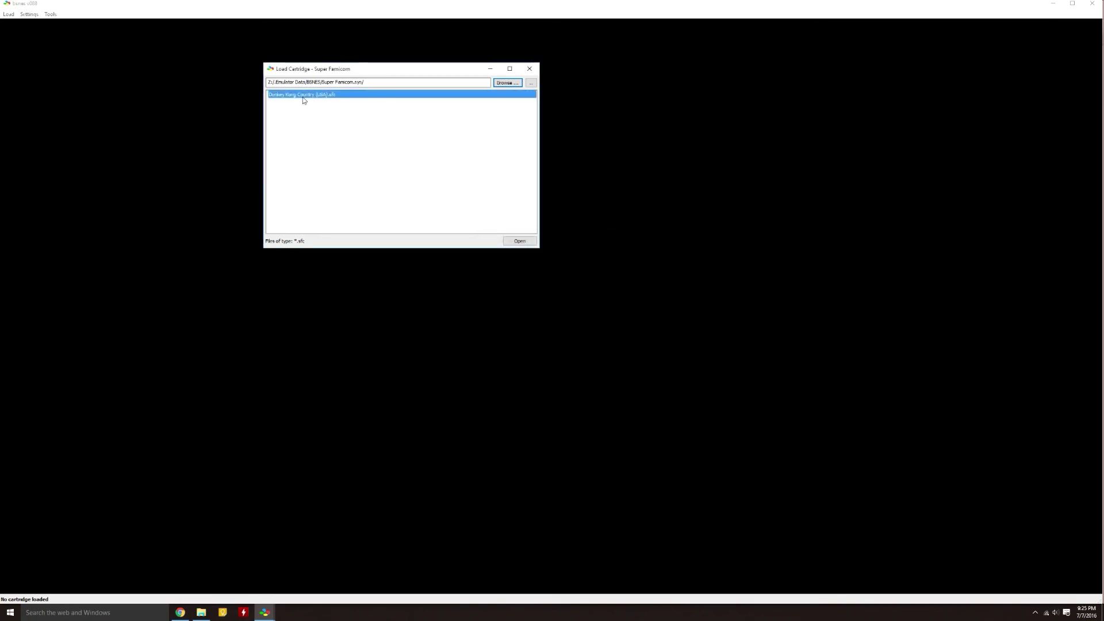